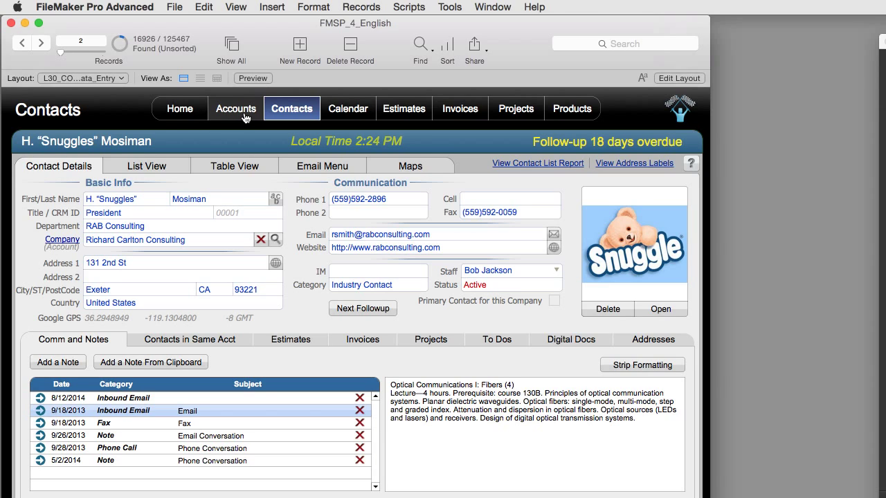
# Go to the Home screen, shorten the window so its status bar shows, and switch to Layout mode
pyautogui.click(236, 109)
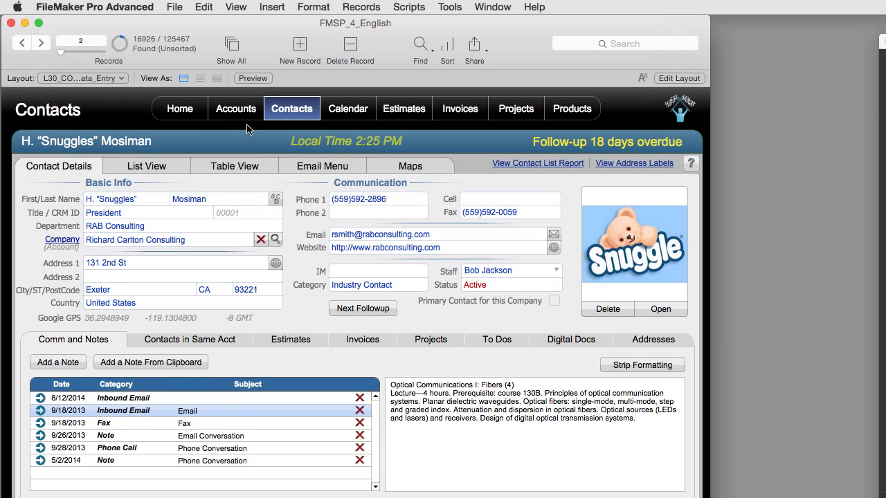
pyautogui.click(180, 109)
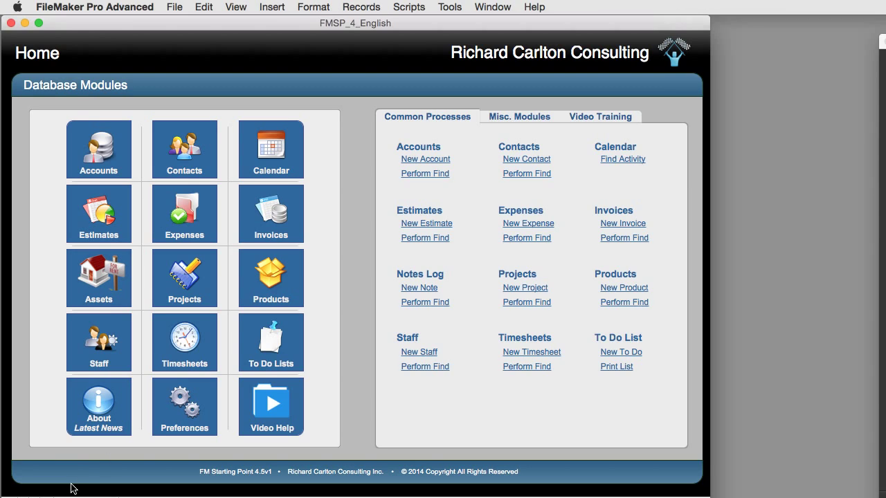
pyautogui.moveTo(71, 491); pyautogui.dragTo(307, 469)
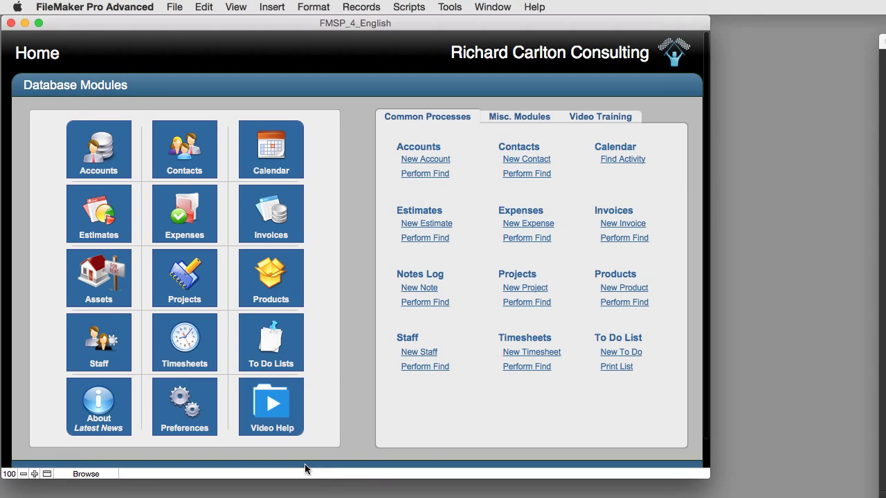
pyautogui.click(81, 477)
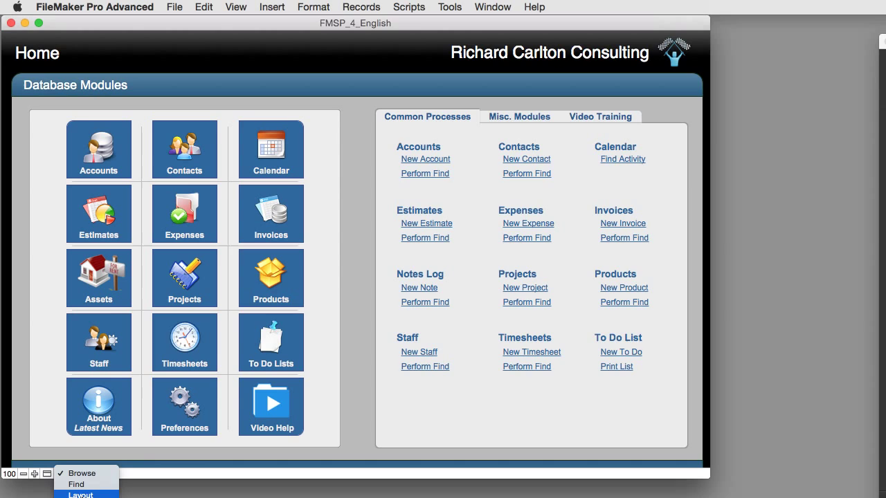
pyautogui.click(80, 494)
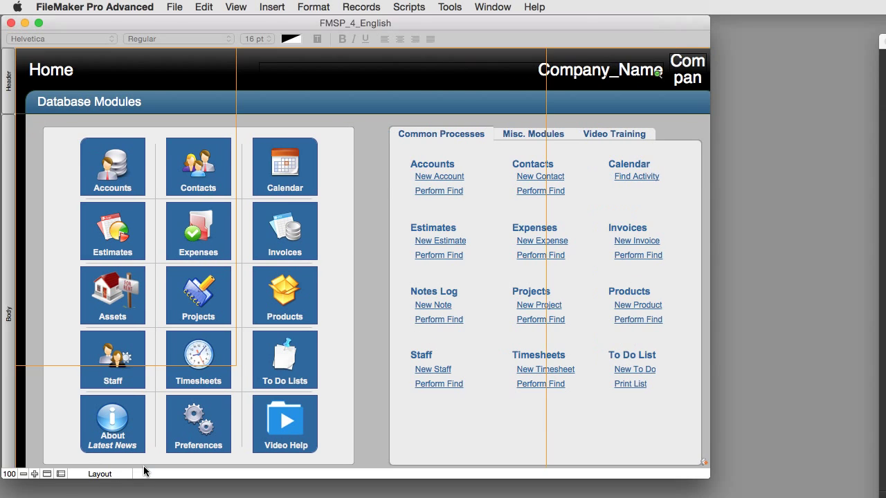
# Try deleting the Accounts module button and its icon from the Home layout, and undo both deletions
pyautogui.click(493, 430)
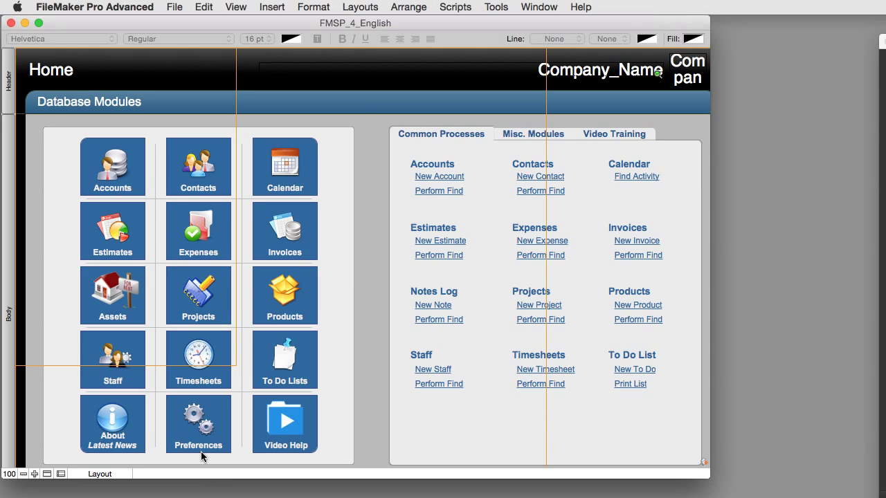
pyautogui.click(201, 451)
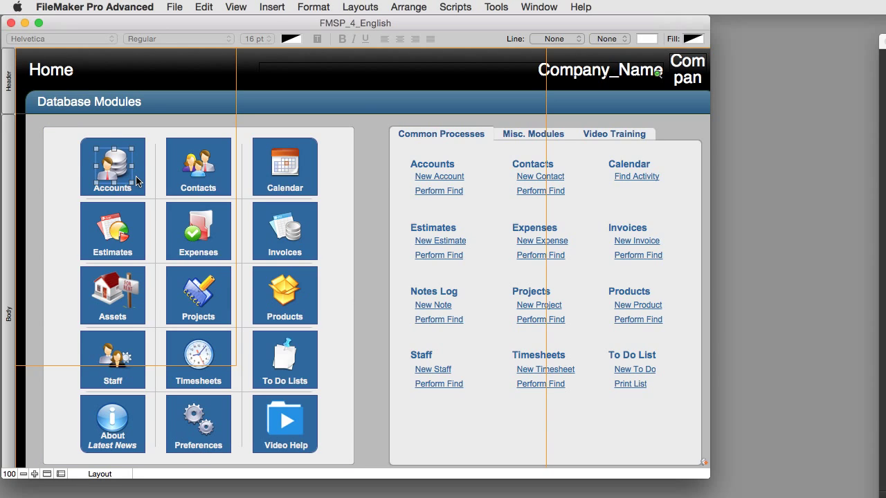
pyautogui.click(136, 181)
pyautogui.click(116, 169)
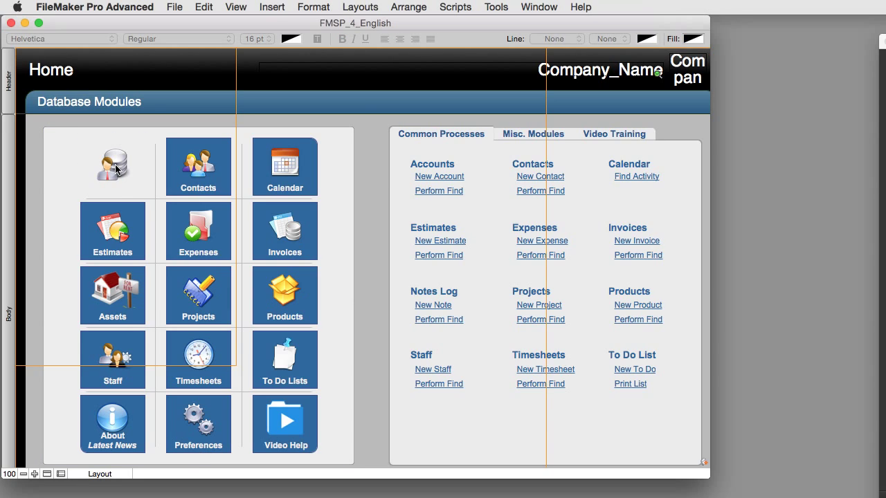
pyautogui.click(116, 168)
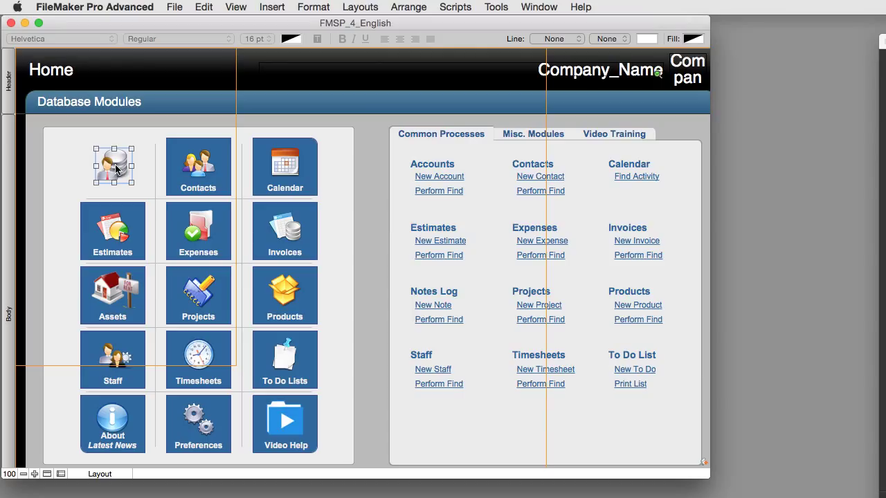
pyautogui.press('Delete')
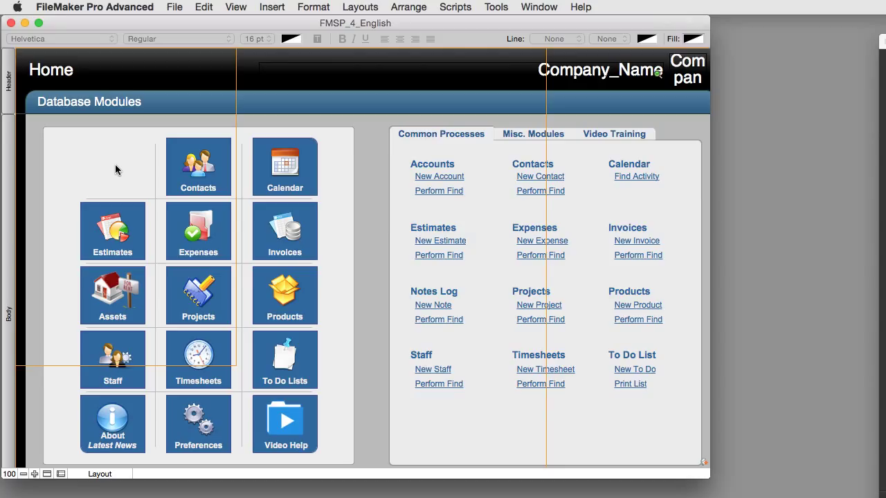
pyautogui.press('super+z')
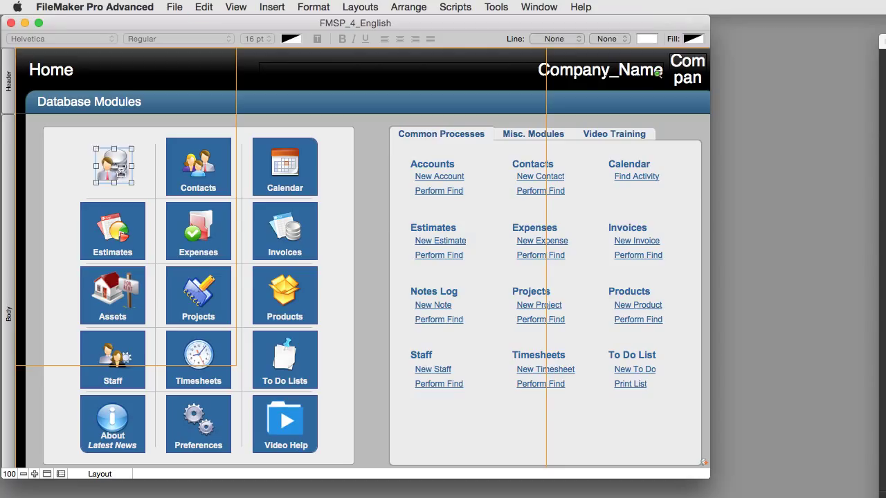
pyautogui.press('super+z')
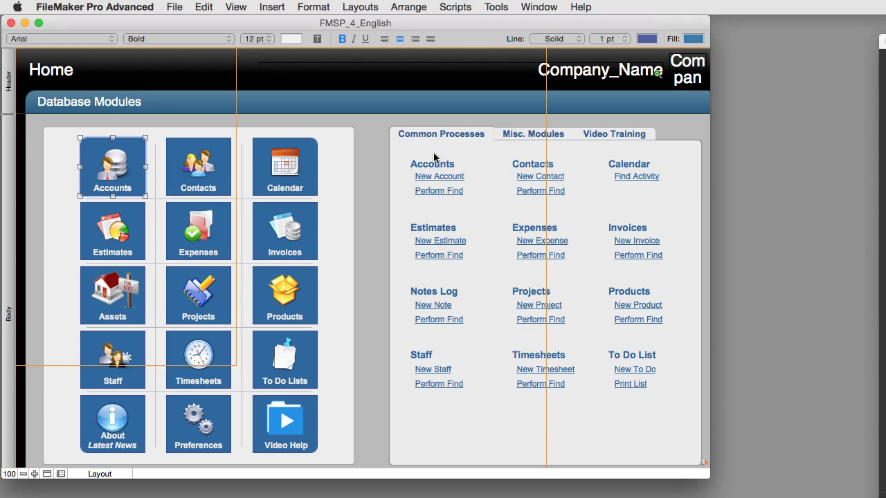
# Move the Accounts button with its icon into the Misc. Modules tab's empty area above Notes, and return to Browse mode
pyautogui.click(527, 133)
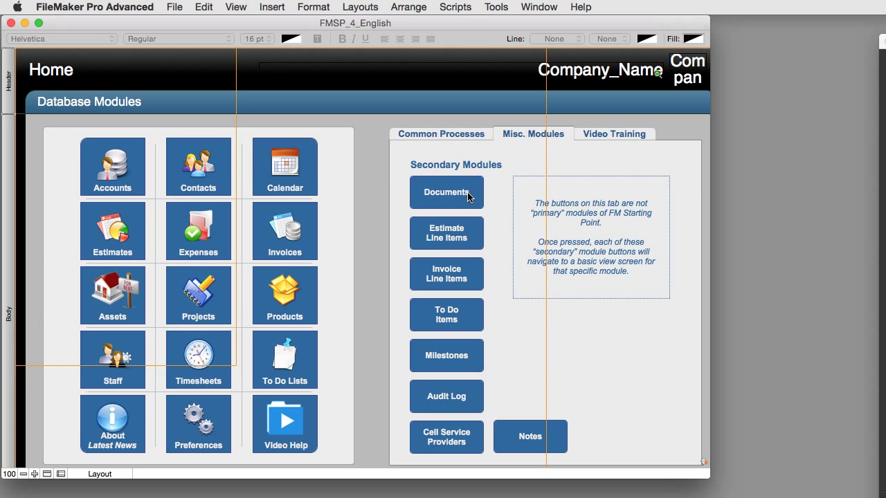
pyautogui.click(93, 179)
pyautogui.moveTo(114, 173); pyautogui.dragTo(636, 367)
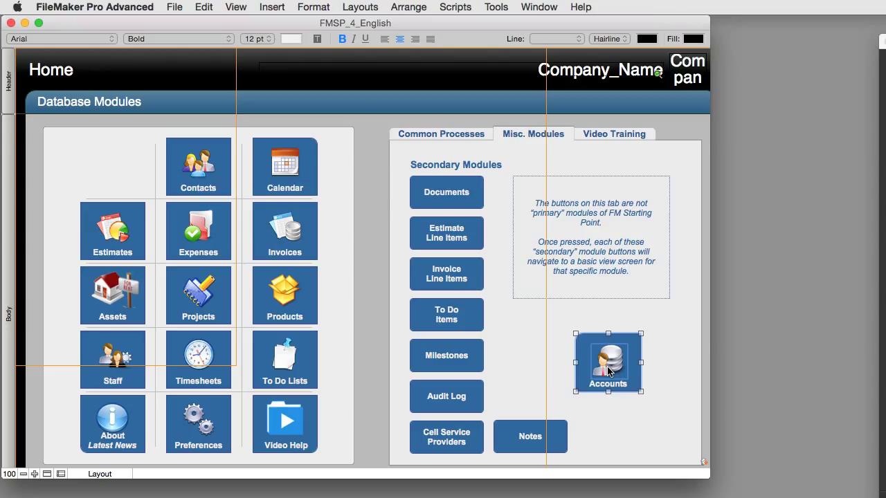
pyautogui.click(111, 477)
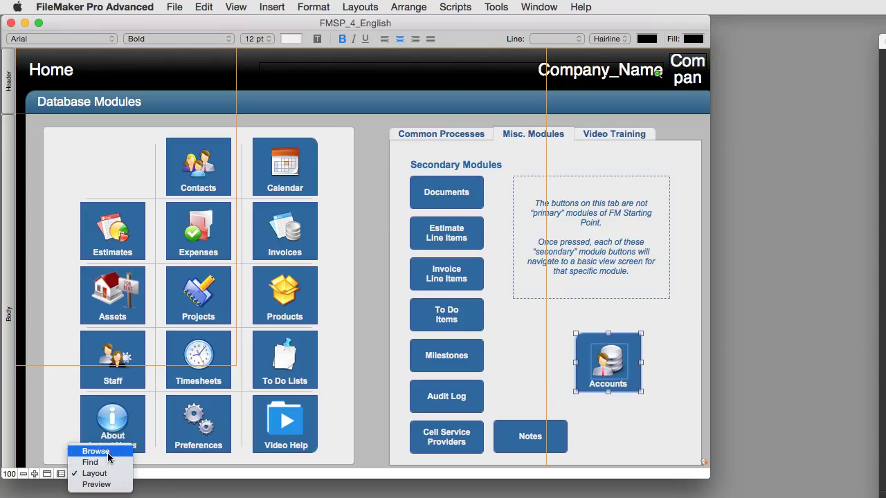
pyautogui.click(109, 451)
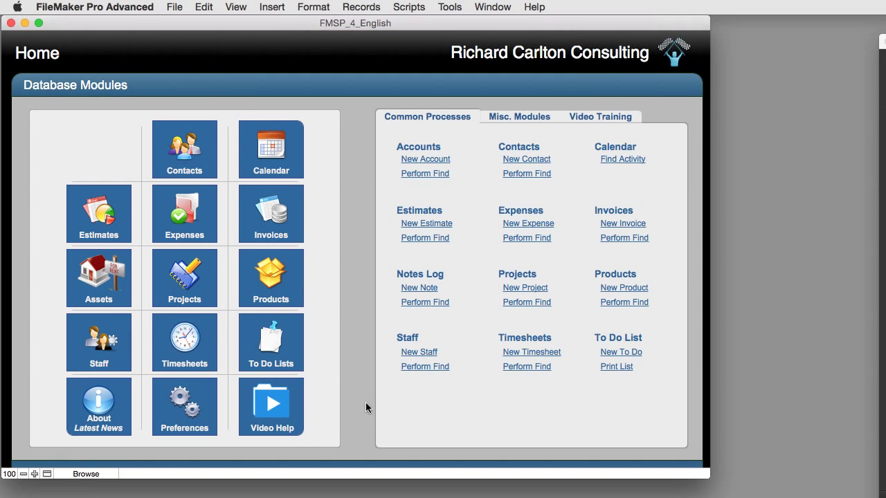
# Delete the Accounts button from the Contacts layout's navigation bar in Layout mode, and return to Browse mode
pyautogui.click(199, 153)
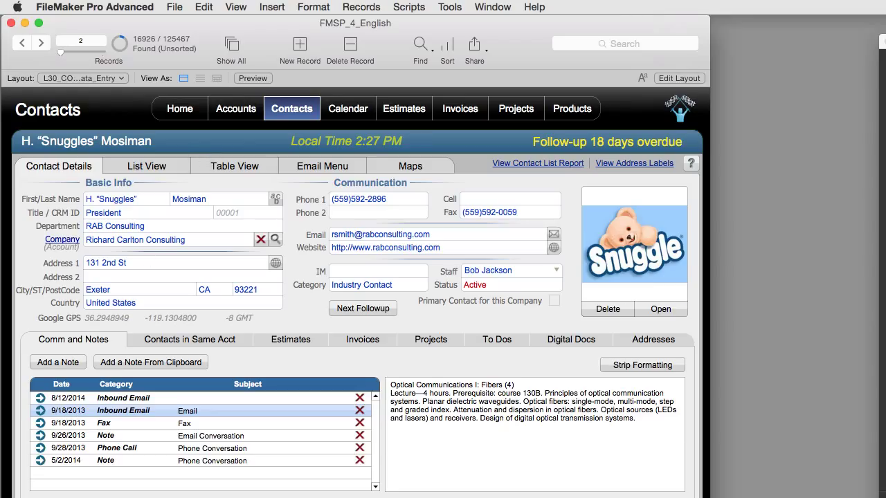
pyautogui.press('super+l')
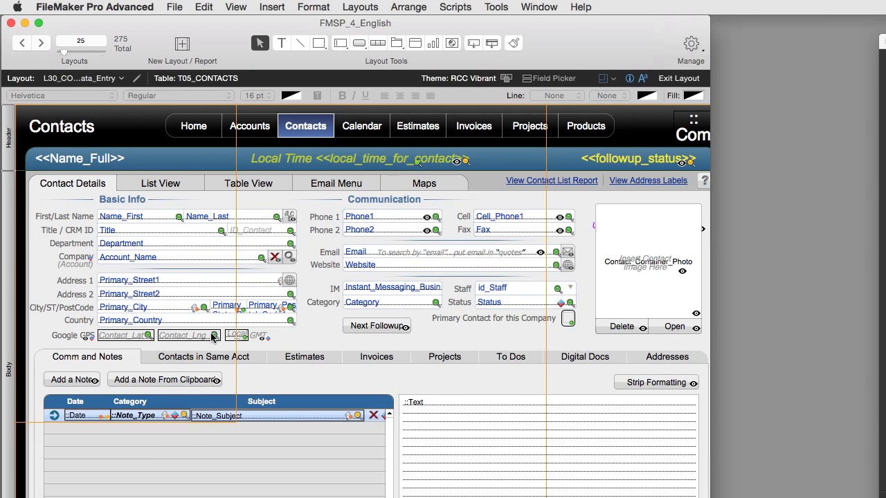
pyautogui.click(254, 127)
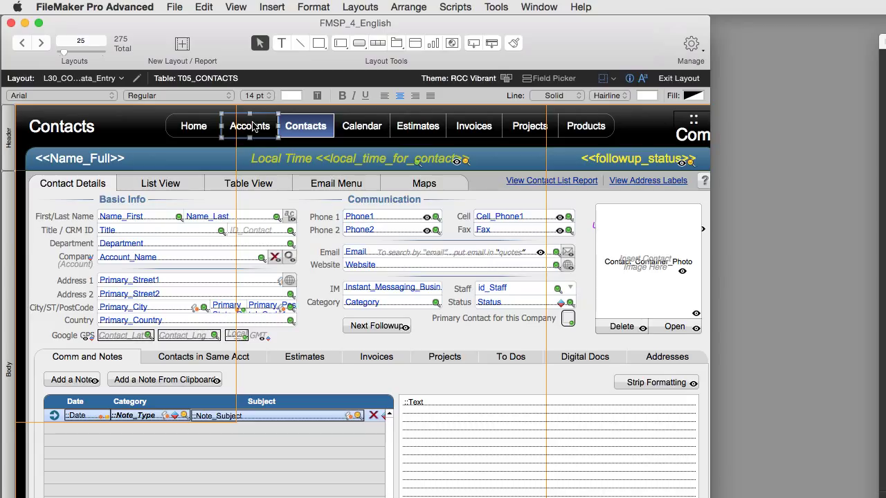
pyautogui.press('Delete')
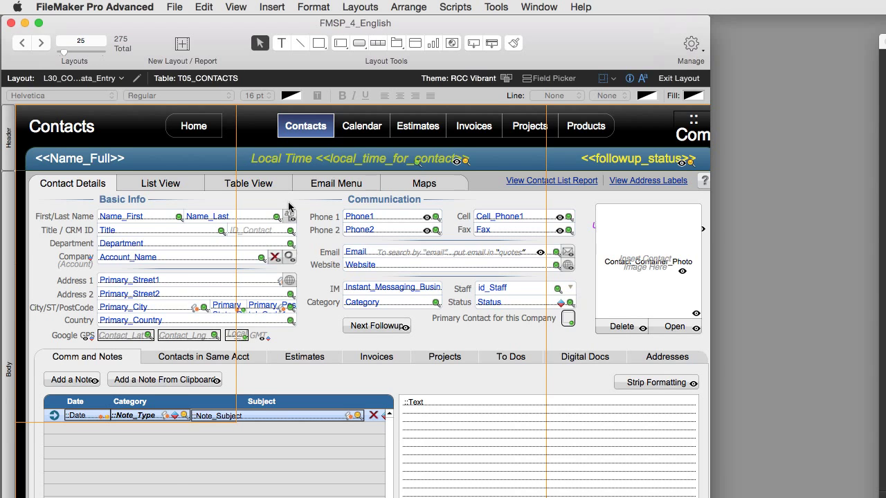
pyautogui.scroll(-1, 289, 206)
pyautogui.press('super+b')
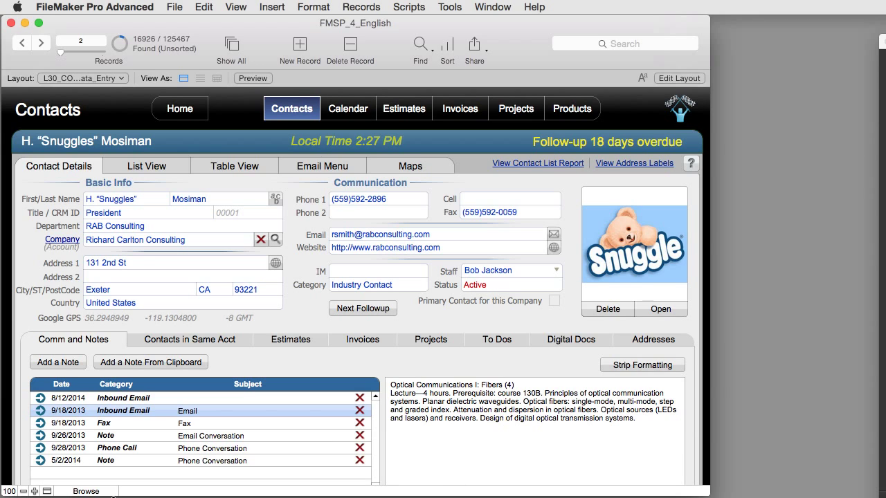
# Rename the Contacts navigation button to "Customers" with the Text tool in Layout mode, and return to Browse mode
pyautogui.click(80, 491)
pyautogui.press('super+l')
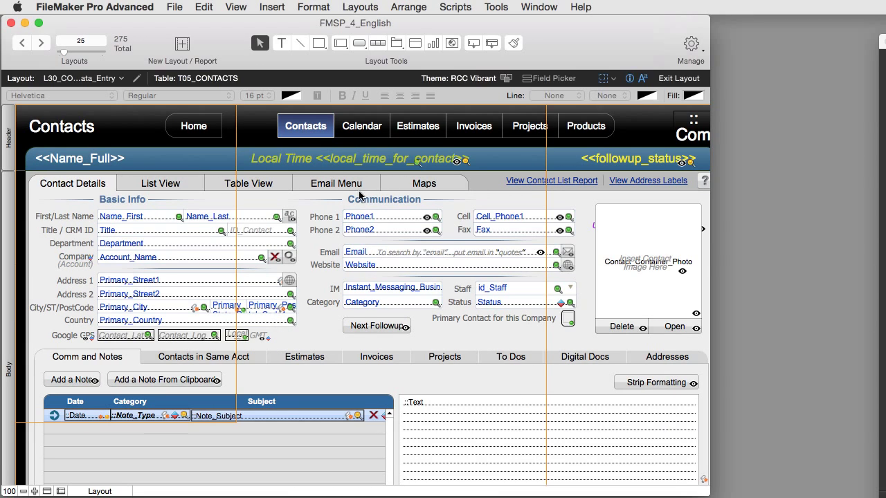
pyautogui.click(281, 43)
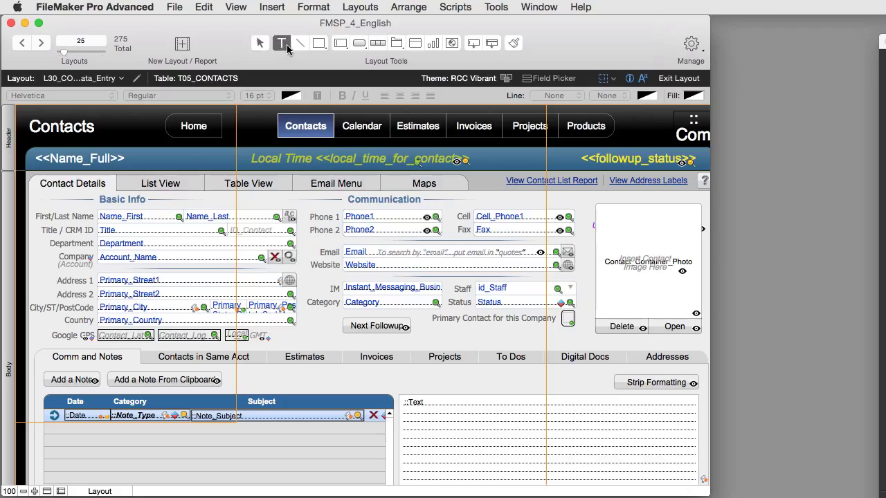
pyautogui.click(305, 128)
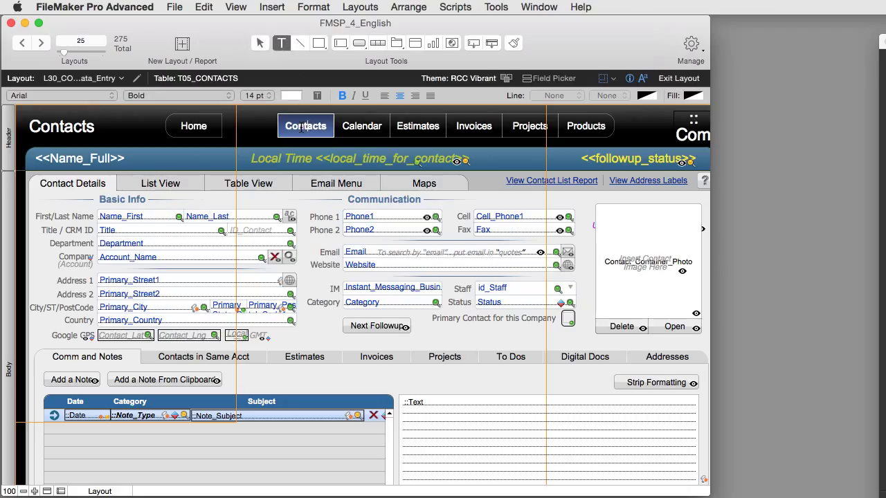
pyautogui.doubleClick(302, 127)
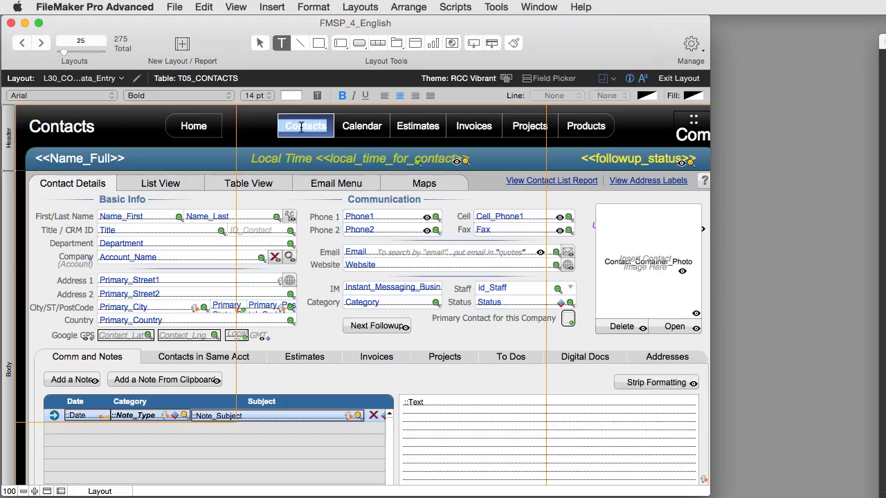
pyautogui.write('Cus')
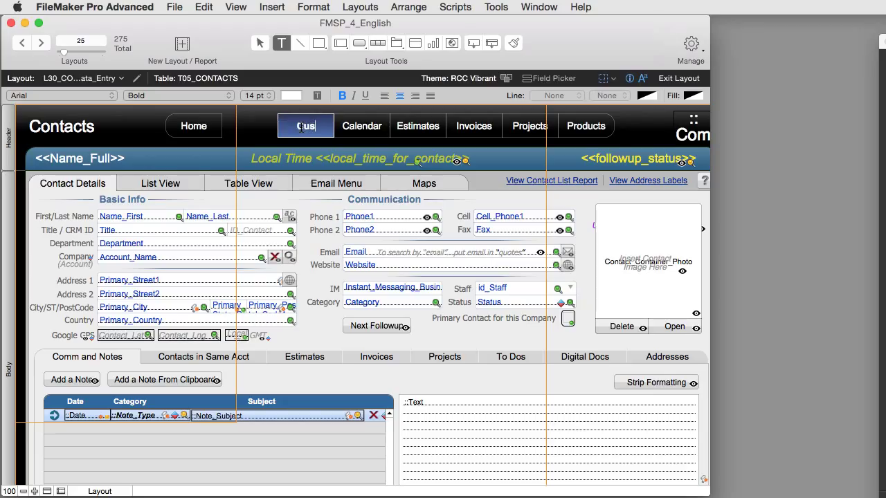
pyautogui.write('tomers')
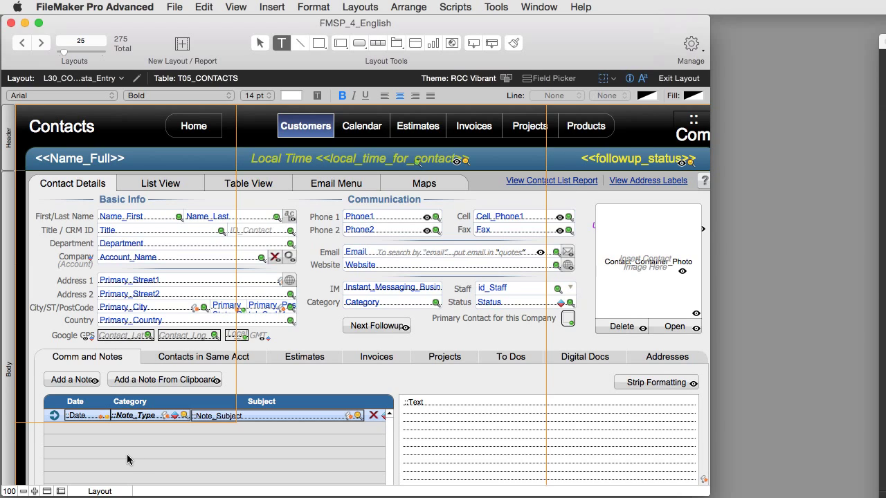
pyautogui.click(89, 493)
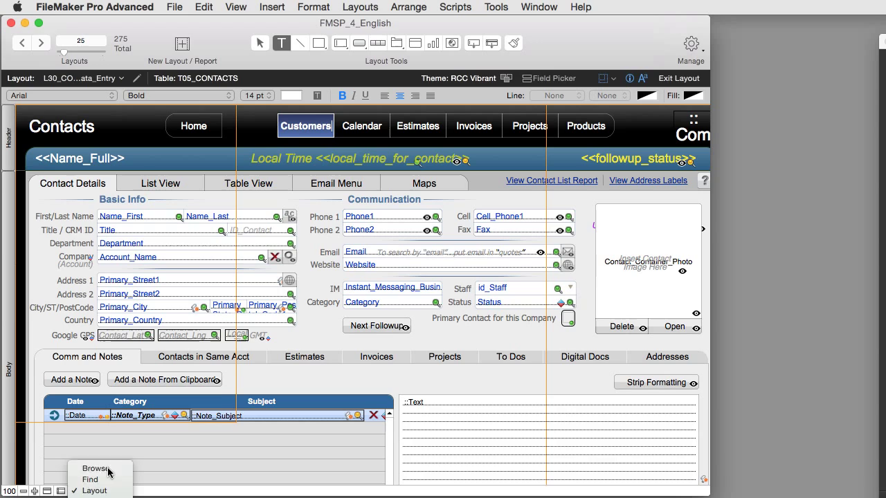
pyautogui.click(117, 462)
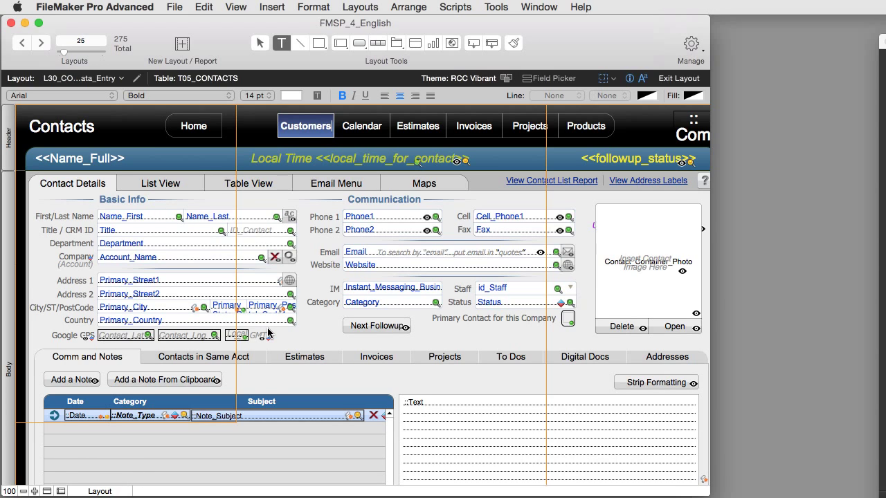
pyautogui.press('super+b')
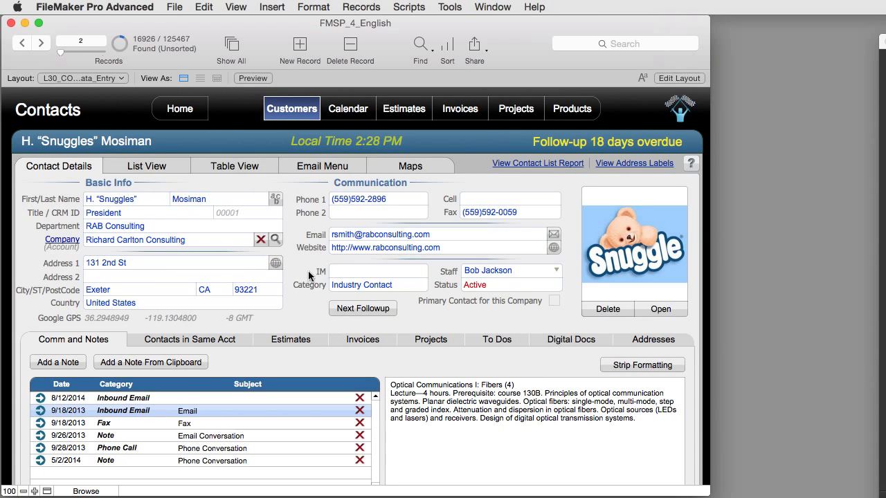
pyautogui.click(509, 117)
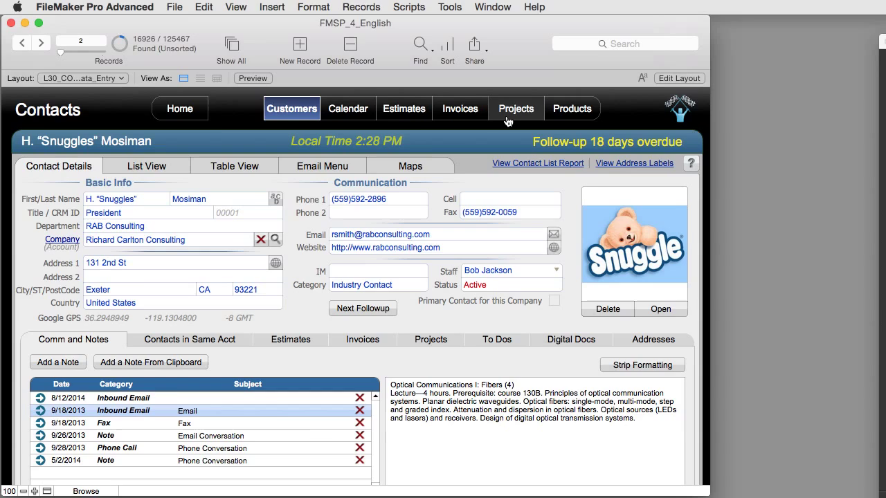